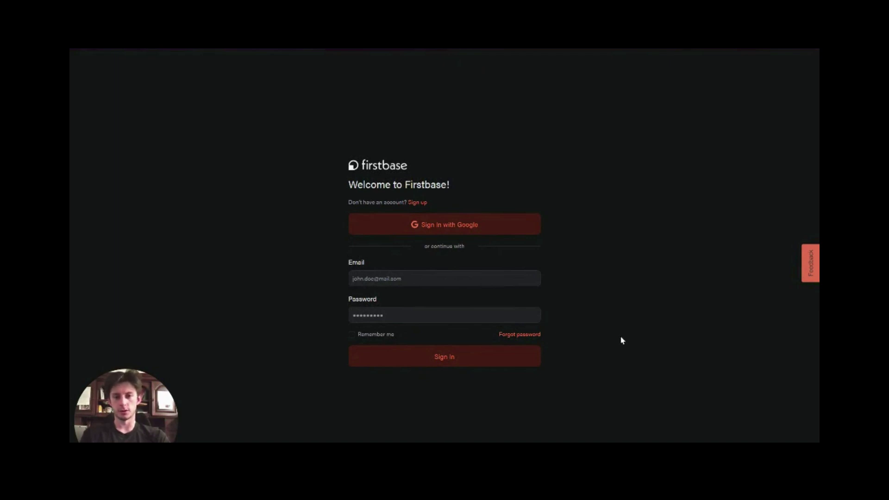
# Fill the login form with a saved account from the autofill list and sign in
pyautogui.click(393, 278)
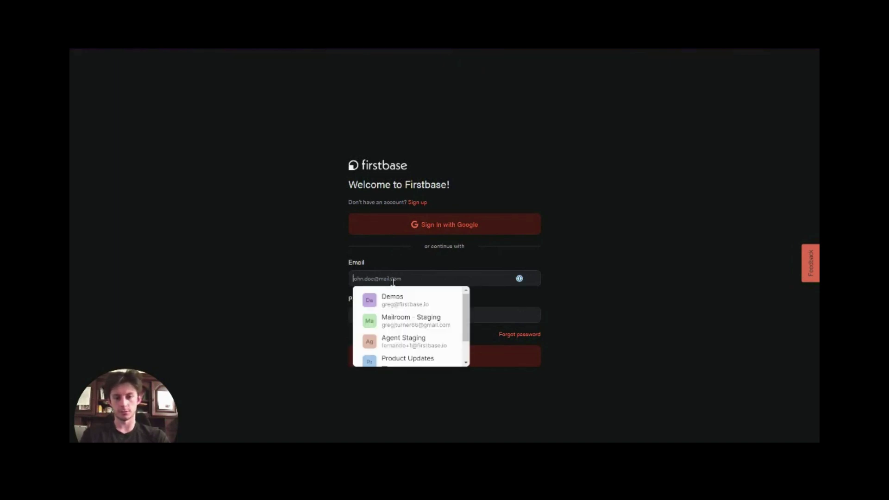
pyautogui.click(396, 299)
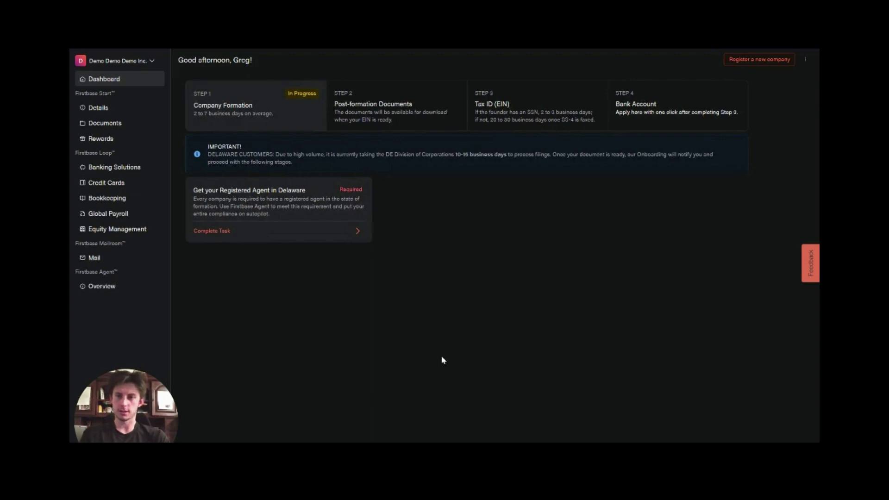
# Peek at the company switcher, then start registering a new company
pyautogui.click(146, 61)
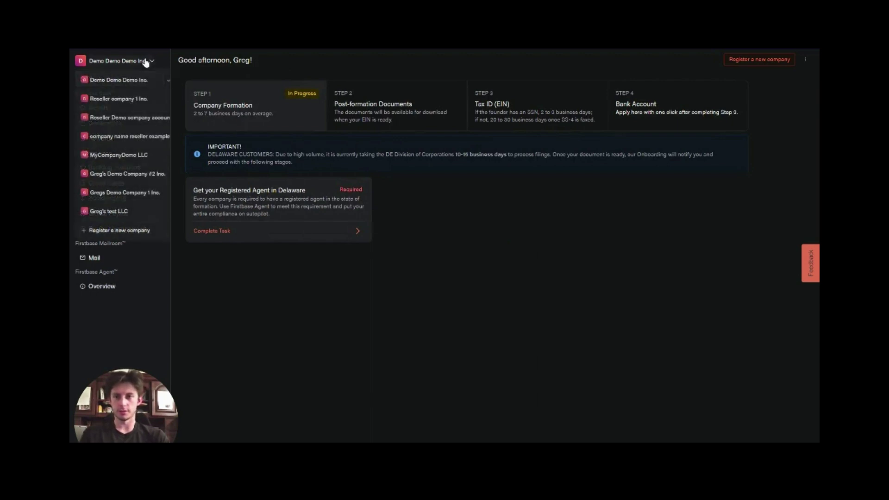
pyautogui.click(137, 63)
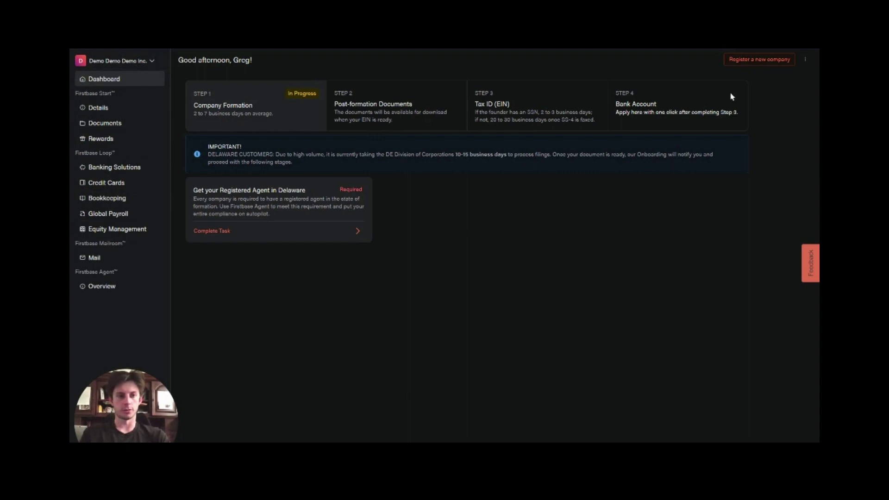
pyautogui.click(760, 60)
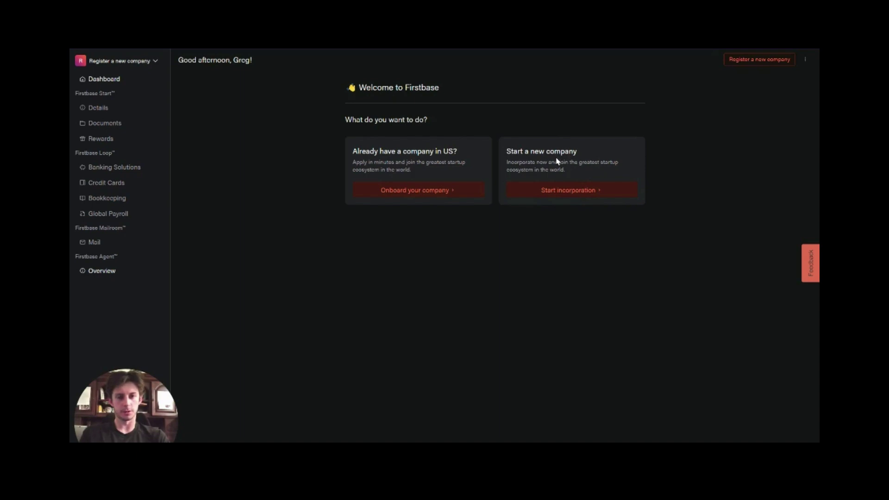
# Begin incorporation and confirm LLC as the company structure
pyautogui.click(564, 192)
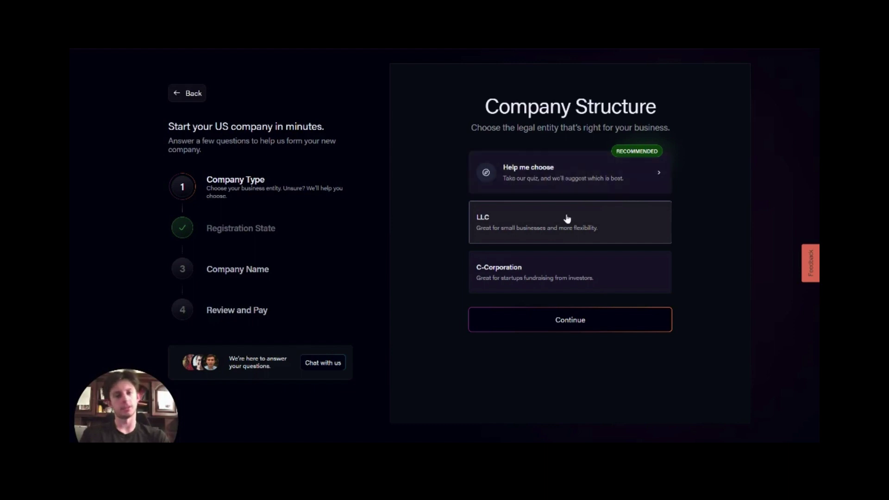
pyautogui.click(567, 322)
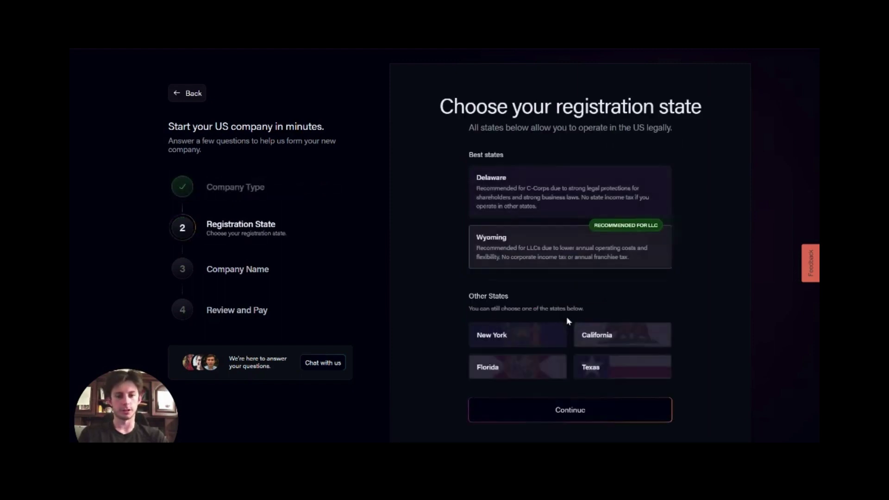
pyautogui.scroll(-1, 567, 321)
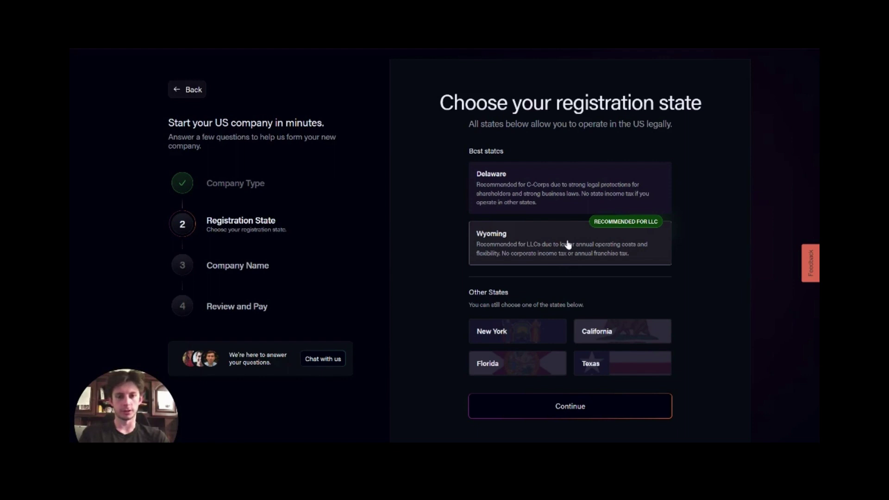
# Confirm Wyoming, then submit company name 'Wyoming LLC Demo' with LLC ending and B2B Software industry
pyautogui.click(574, 407)
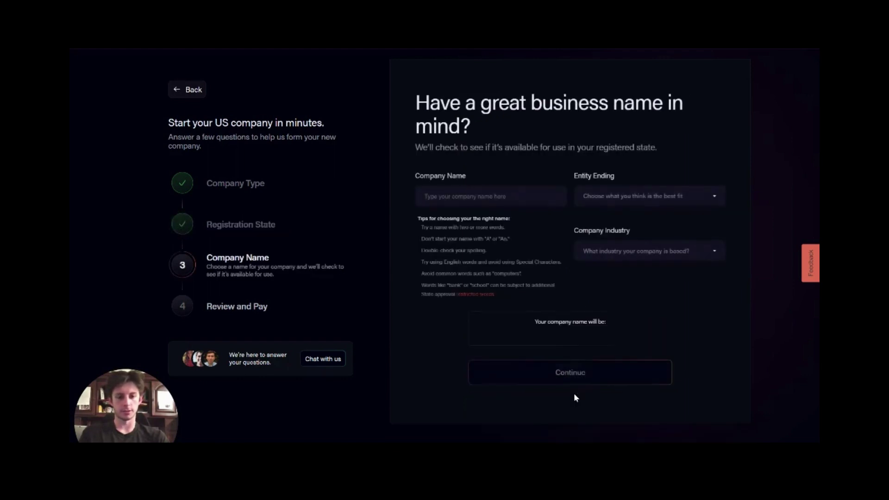
pyautogui.click(452, 196)
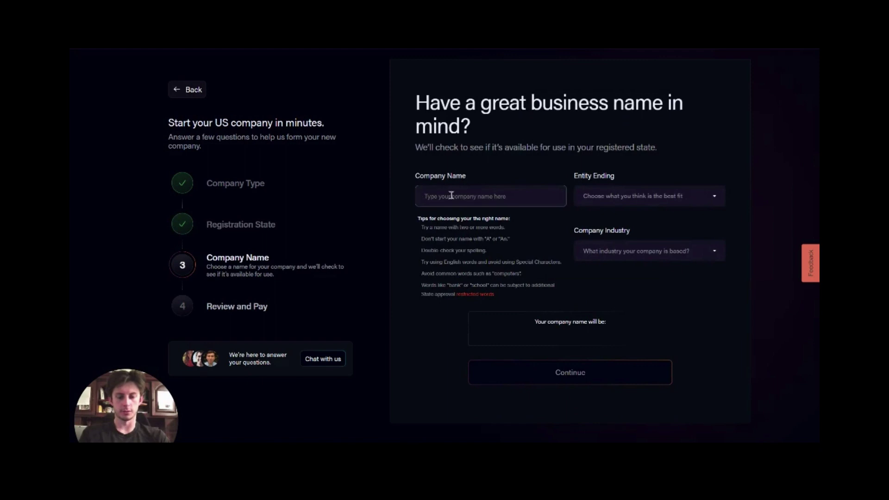
pyautogui.write('Wyoming')
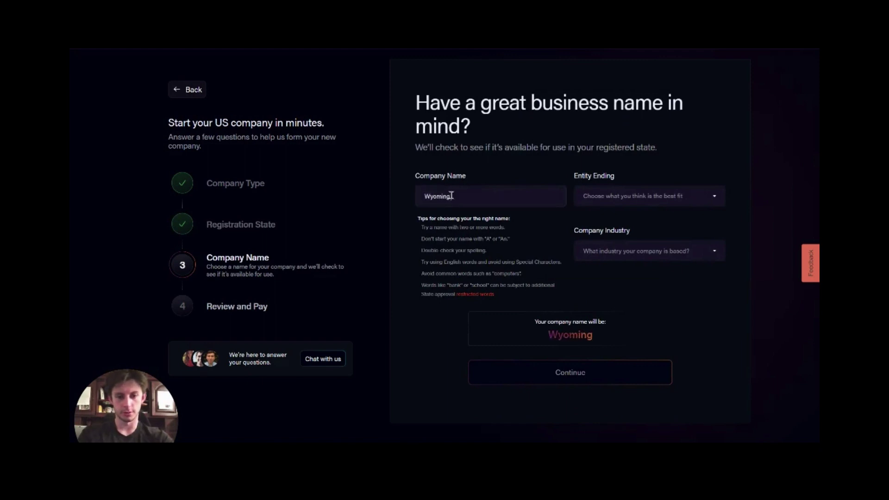
pyautogui.write(' LLC Demo')
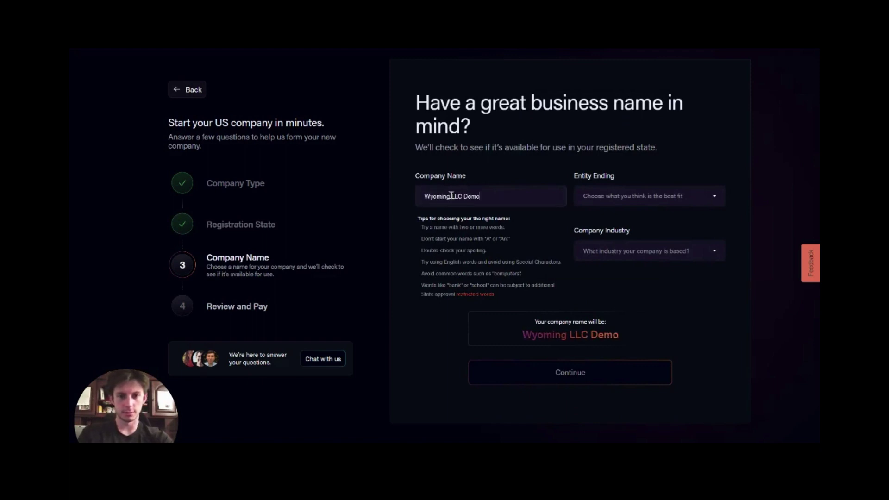
pyautogui.click(600, 196)
pyautogui.click(609, 218)
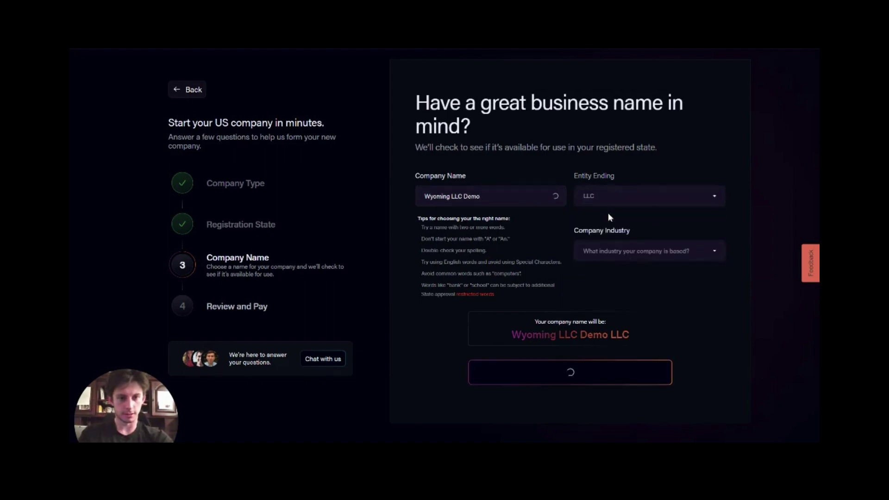
pyautogui.click(631, 250)
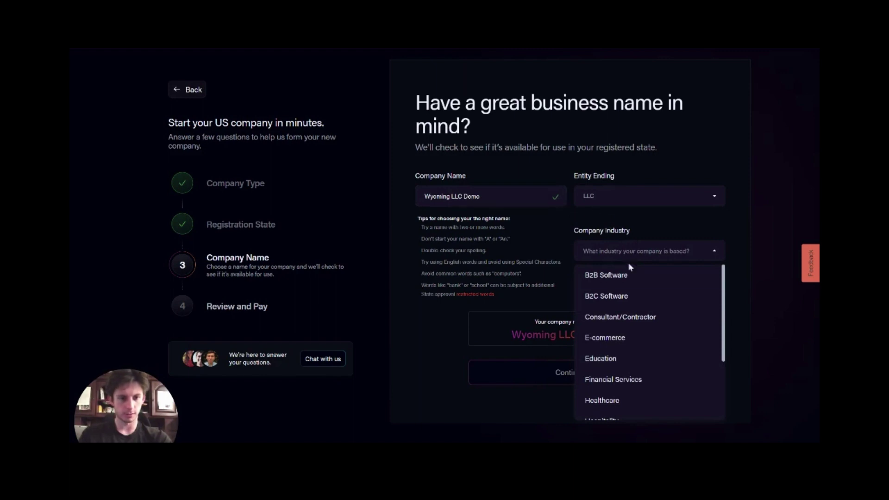
pyautogui.click(627, 274)
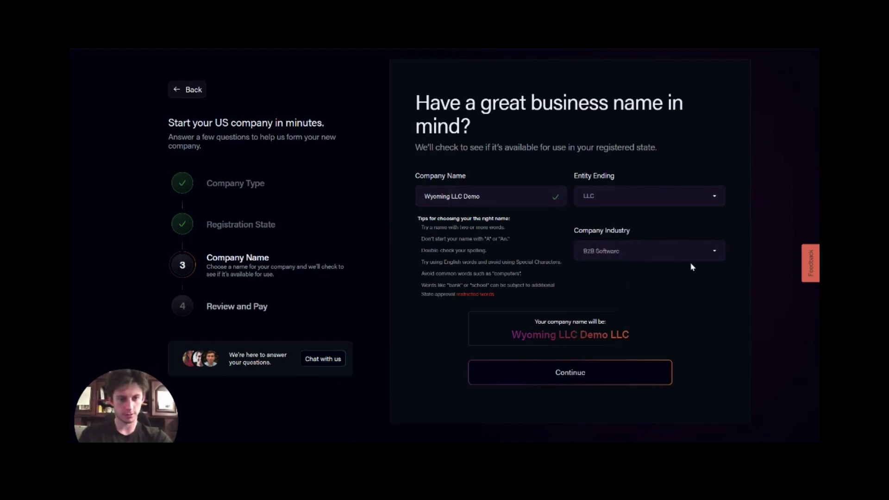
pyautogui.click(587, 375)
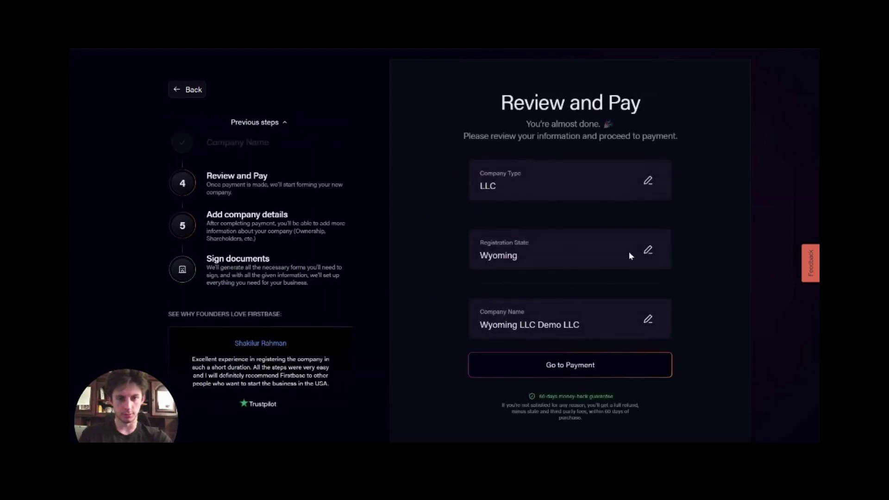
# Go to payment with USD chosen as the payment currency
pyautogui.click(569, 362)
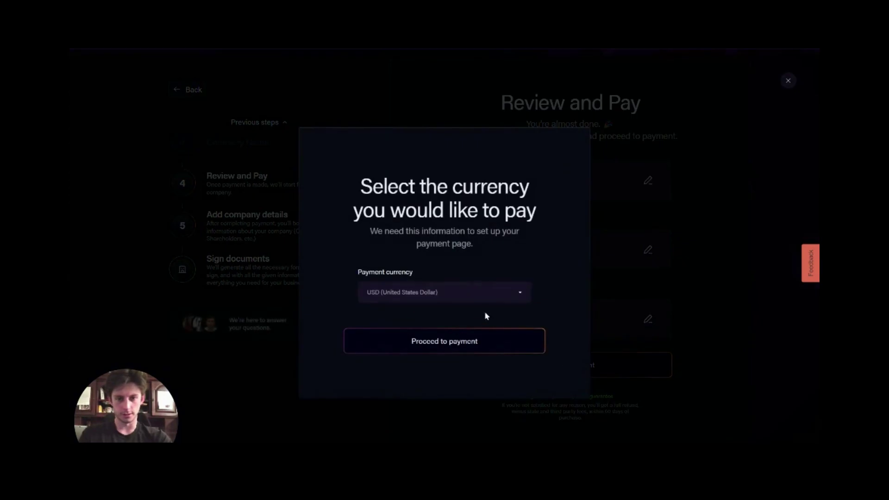
pyautogui.click(476, 293)
pyautogui.scroll(-1, 438, 389)
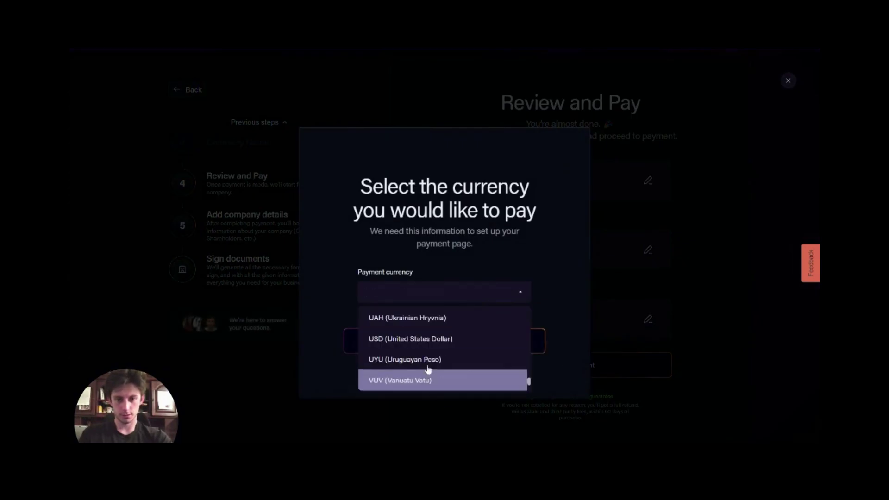
pyautogui.click(421, 340)
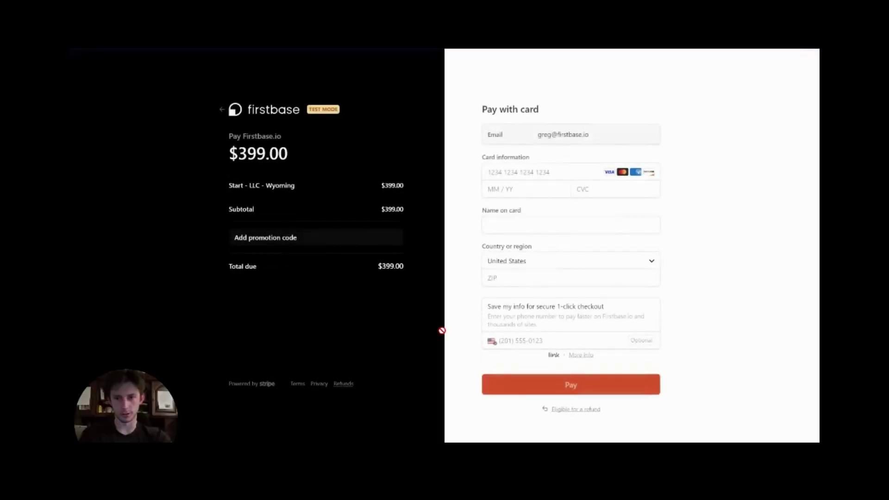
# Pay the $399.00 fee with the saved Visa Dev Env test card and ZIP 42424
pyautogui.click(535, 170)
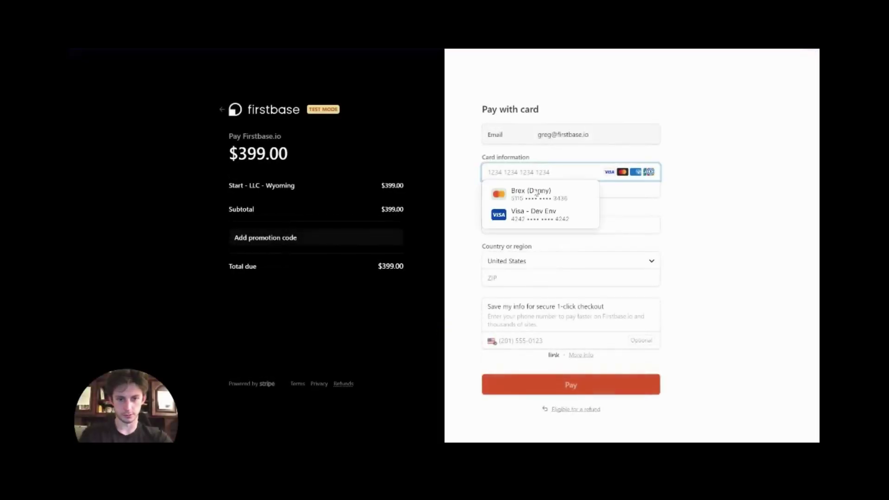
pyautogui.click(533, 214)
pyautogui.click(490, 77)
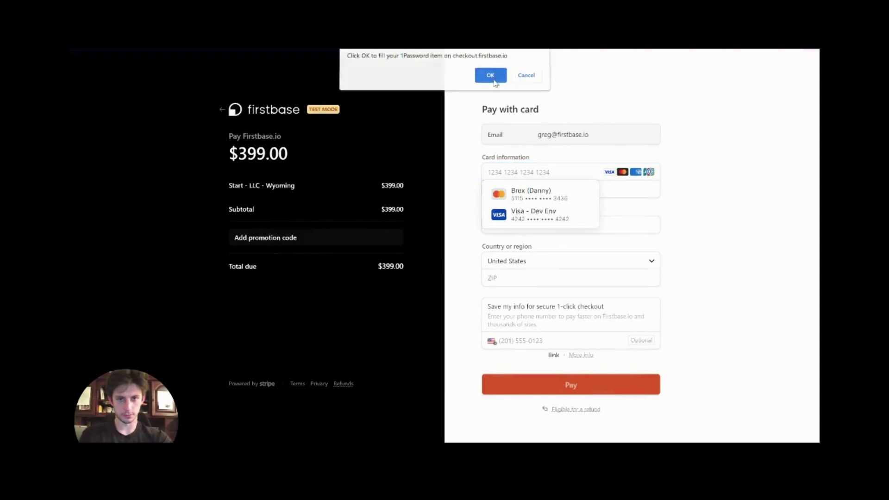
pyautogui.write('GT')
pyautogui.click(516, 282)
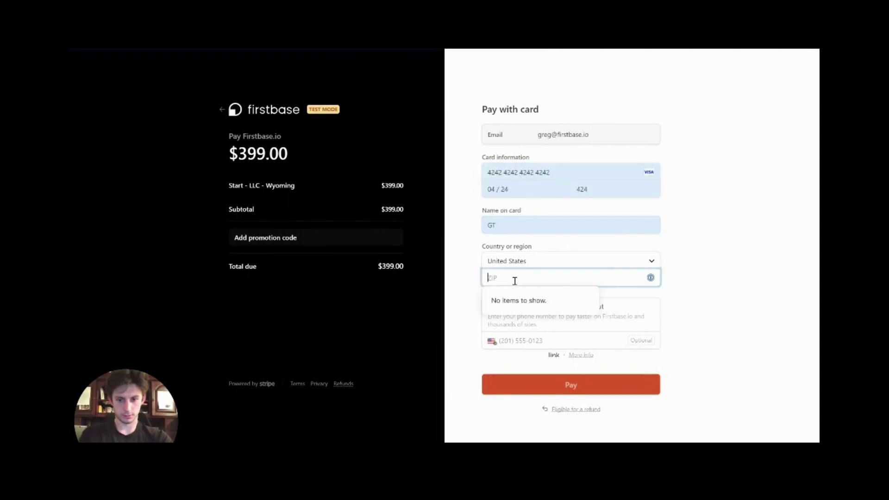
pyautogui.write('42424')
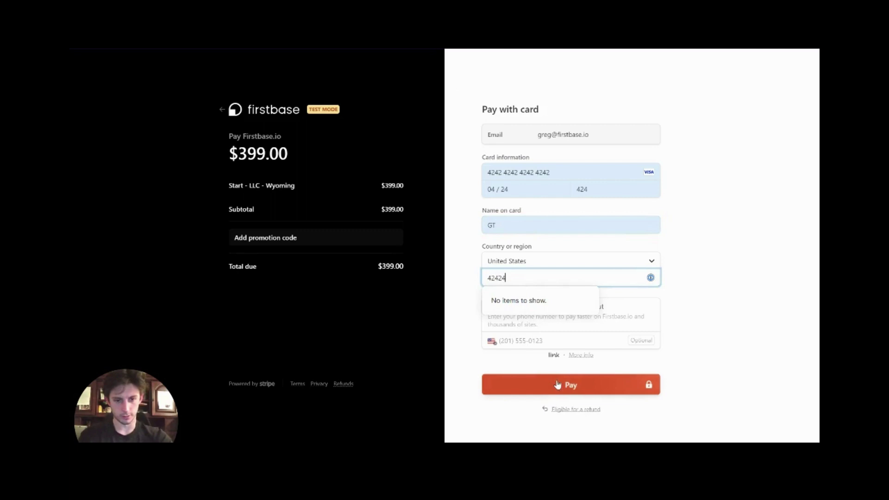
pyautogui.click(625, 385)
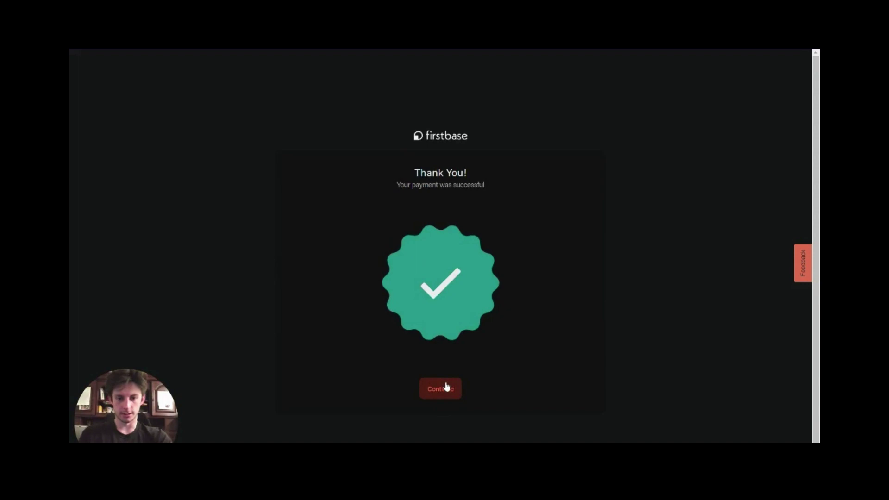
# Continue from the Thank You page to the completed company dashboard
pyautogui.click(446, 388)
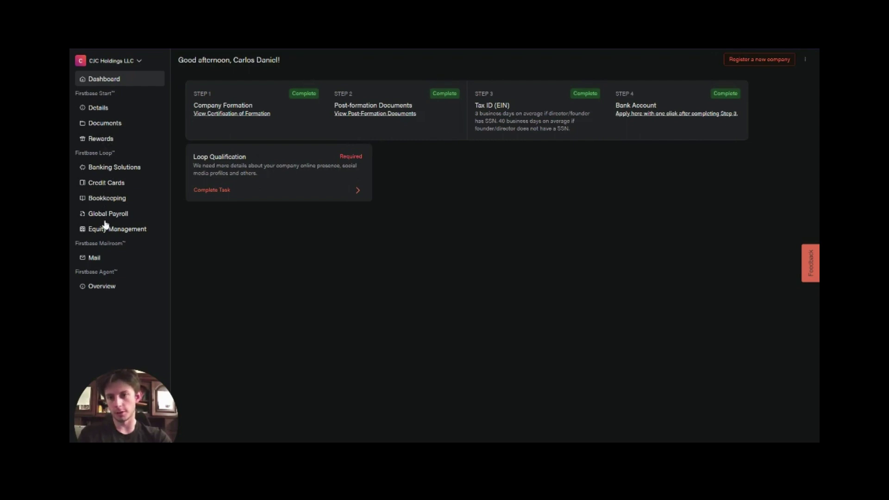
# Browse Banking Solutions, Credit Cards and Global Payroll partners, then the state compliance Overview map
pyautogui.click(110, 168)
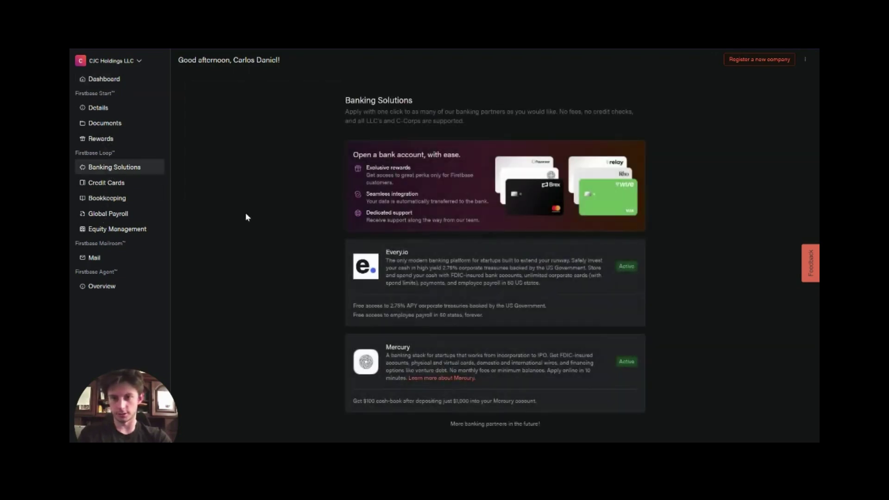
pyautogui.click(106, 183)
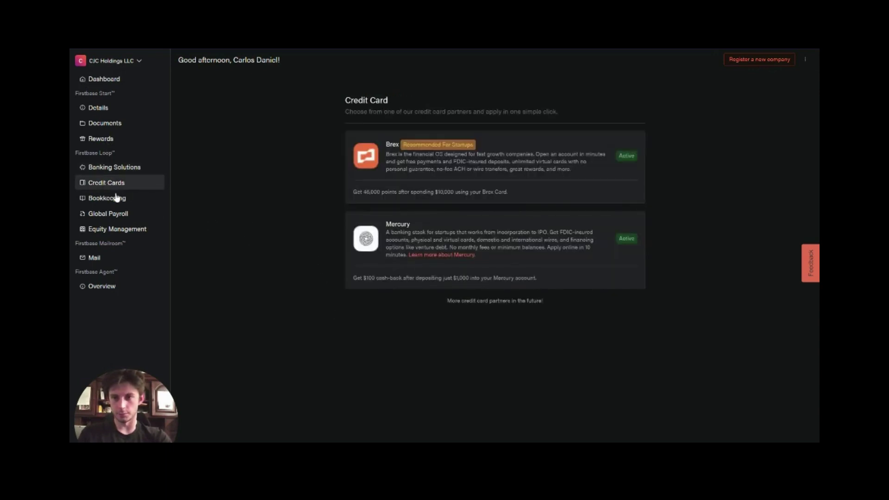
pyautogui.click(108, 213)
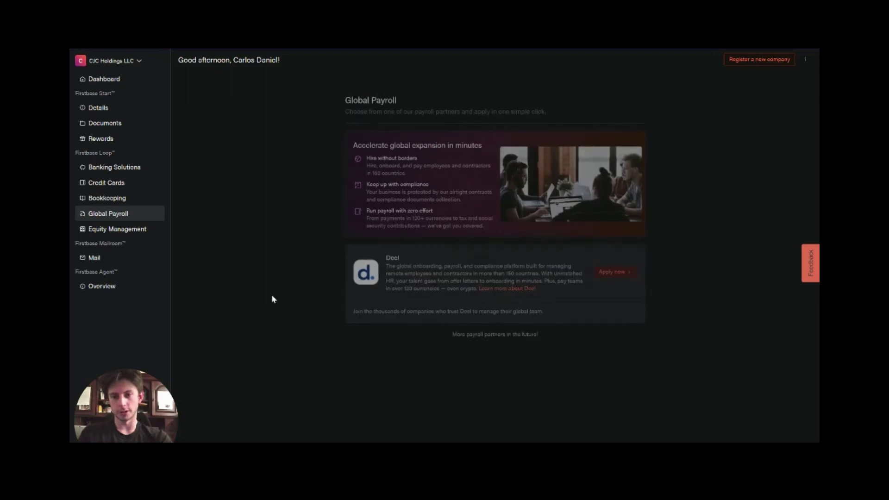
pyautogui.click(104, 286)
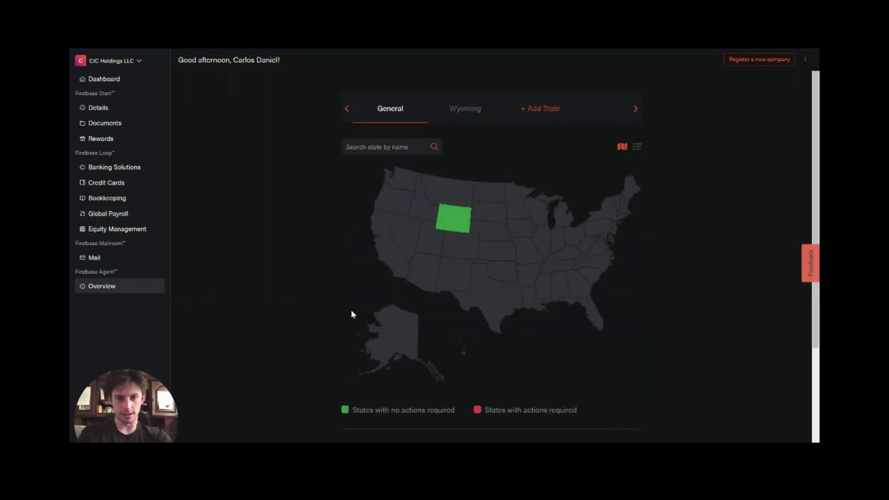
# Check the company's Wyoming good-standing status and return to the dashboard
pyautogui.click(454, 221)
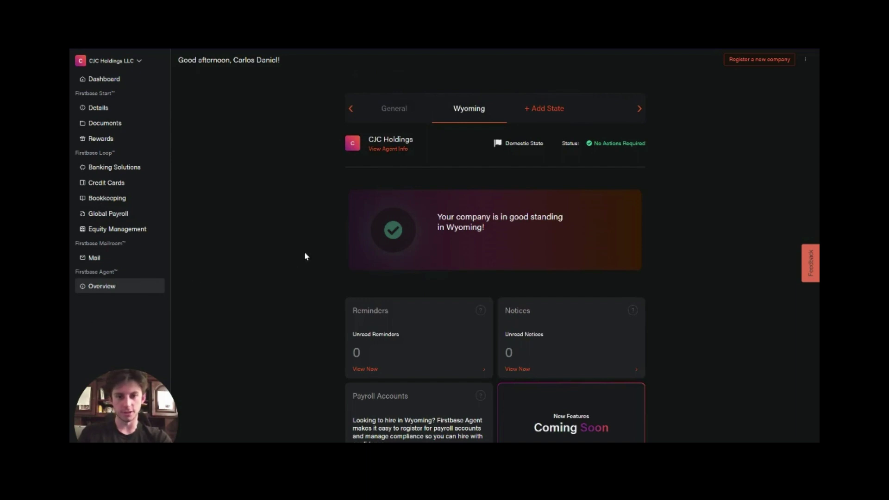
pyautogui.click(112, 79)
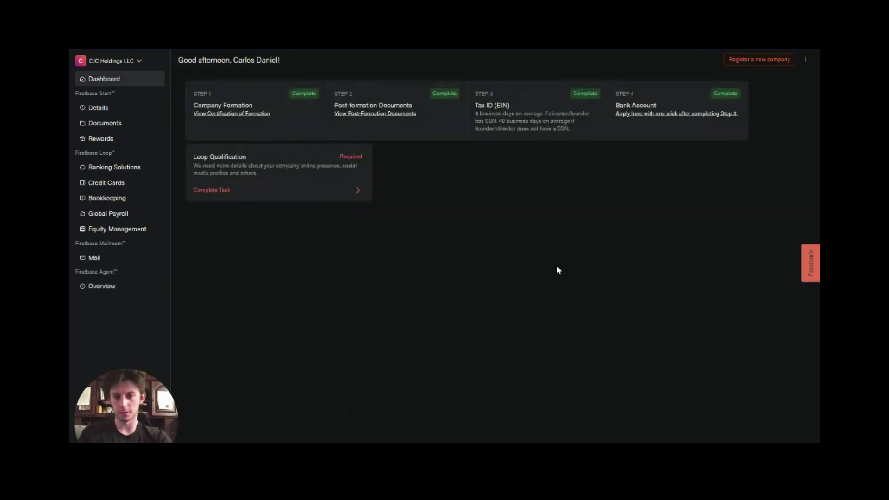